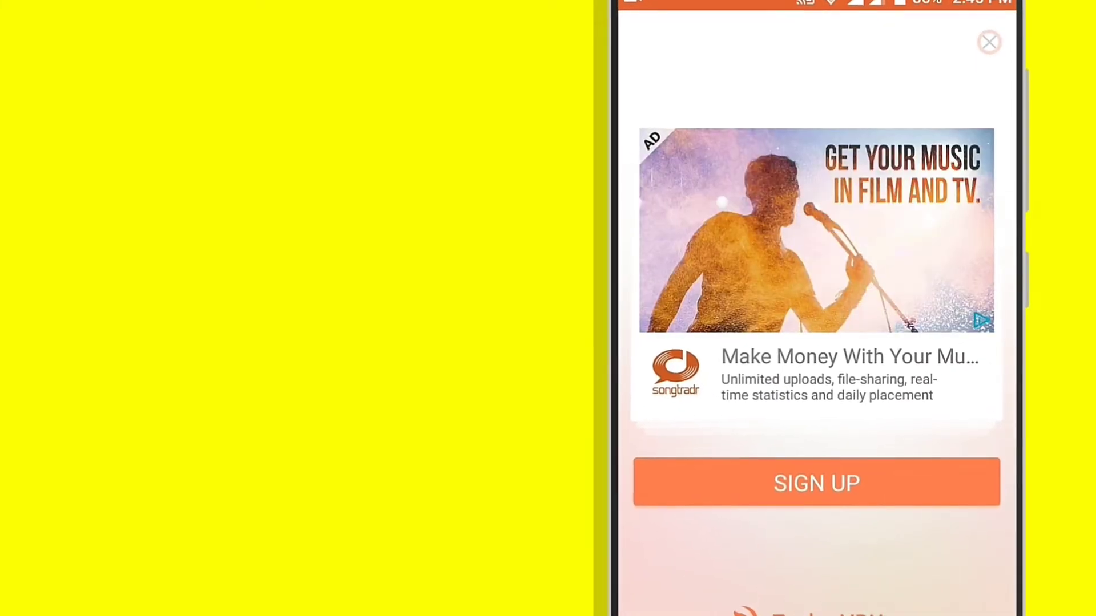
# Dismiss the ad and connect Turbo VPN through the United States (San Francisco) server
pyautogui.click(988, 42)
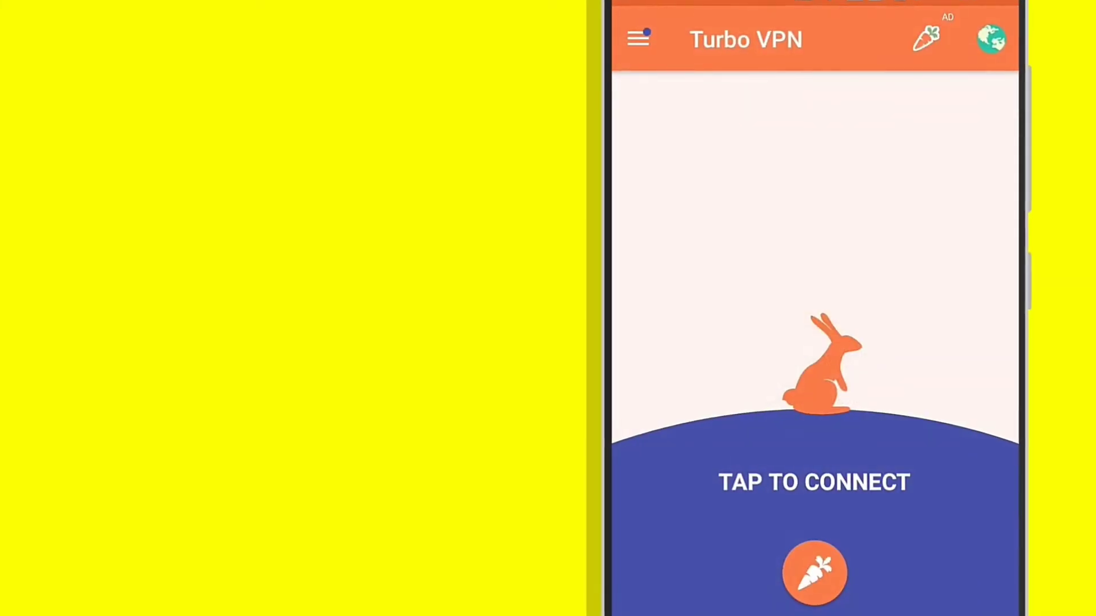
pyautogui.click(990, 39)
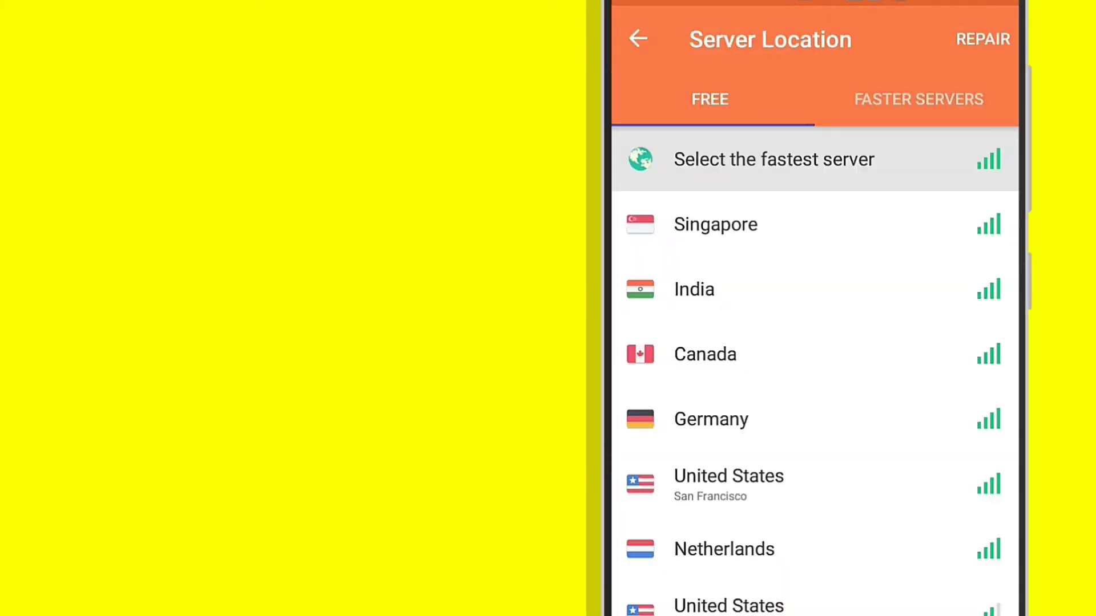
pyautogui.scroll(-1, 881, 428)
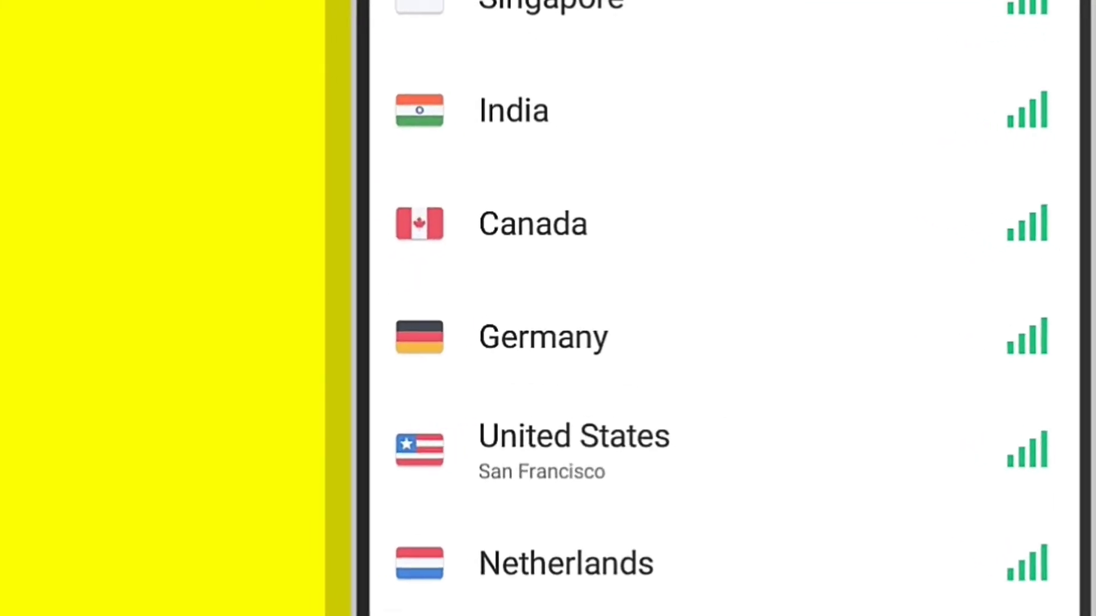
pyautogui.click(728, 438)
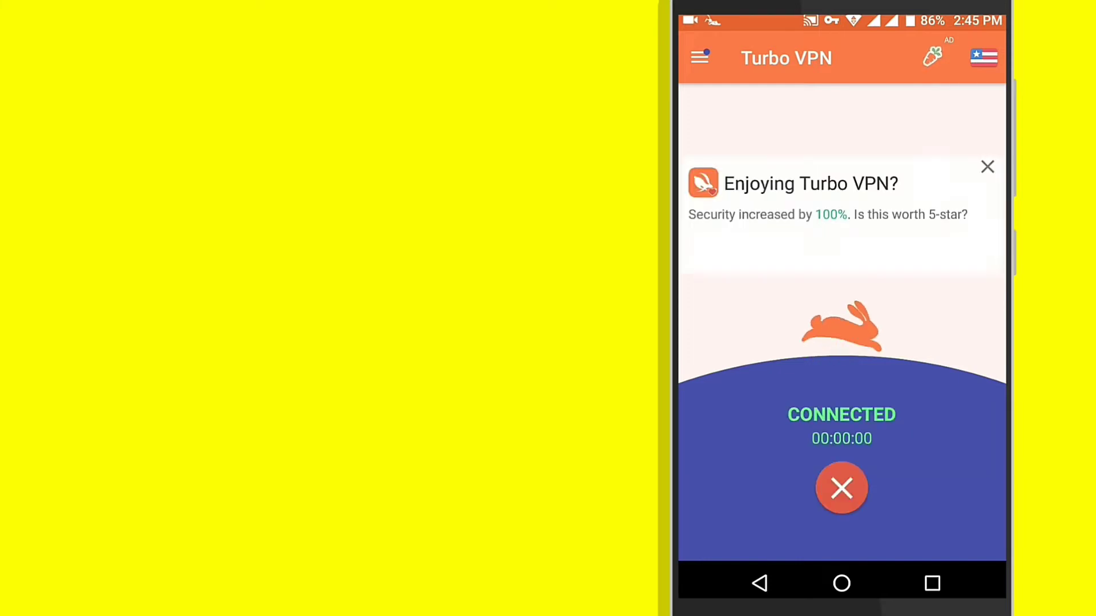
# Launch Spotify from the app drawer and start a free sign-up with the email field
pyautogui.click(842, 584)
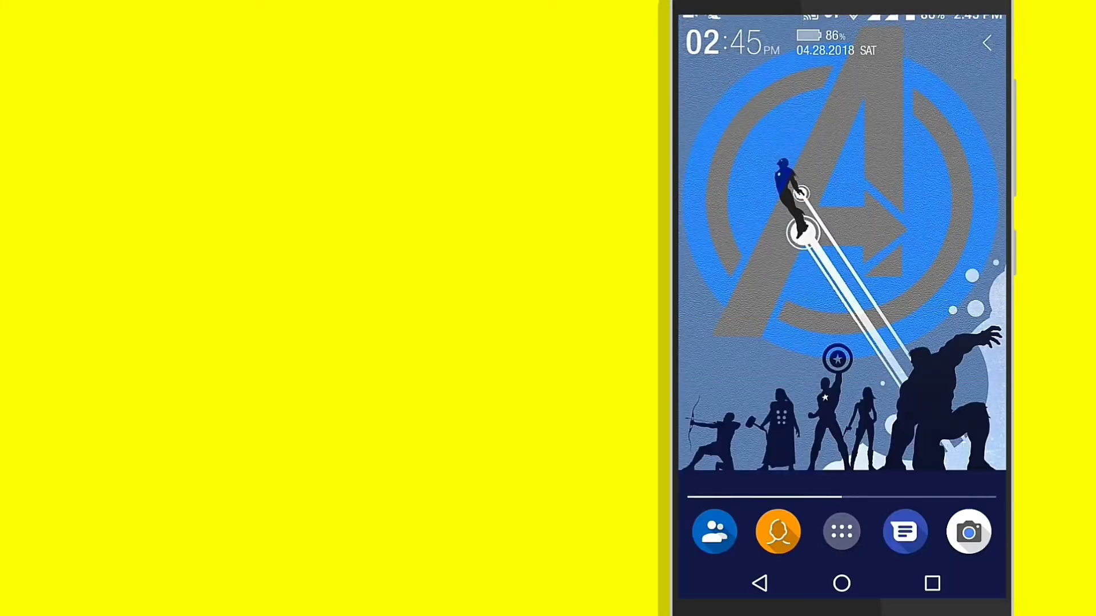
pyautogui.click(839, 527)
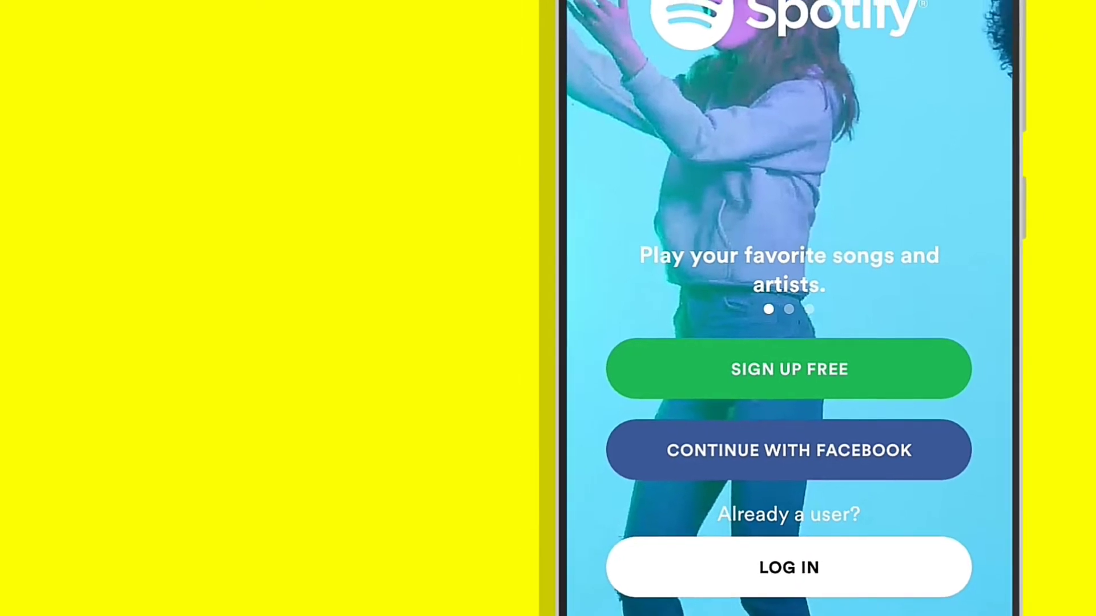
pyautogui.click(831, 396)
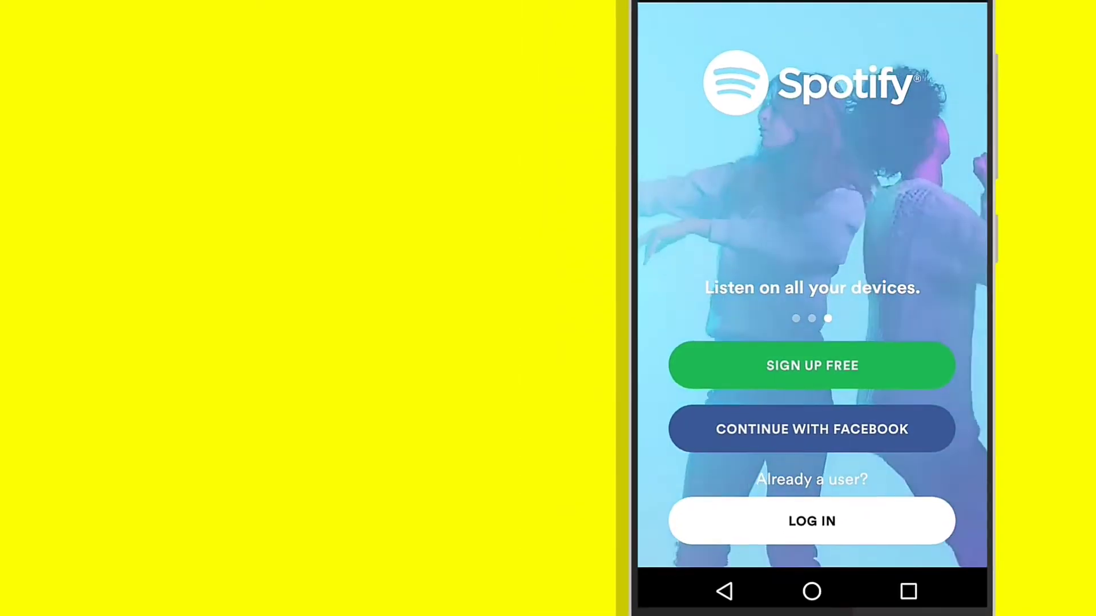
pyautogui.click(808, 366)
pyautogui.click(887, 192)
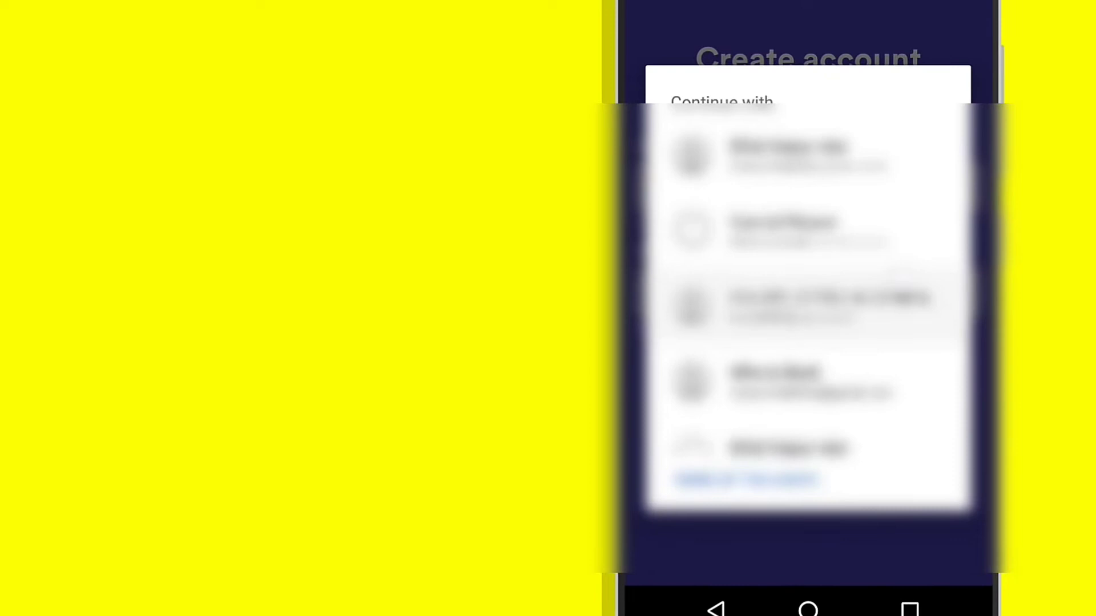
pyautogui.scroll(-2, 804, 300)
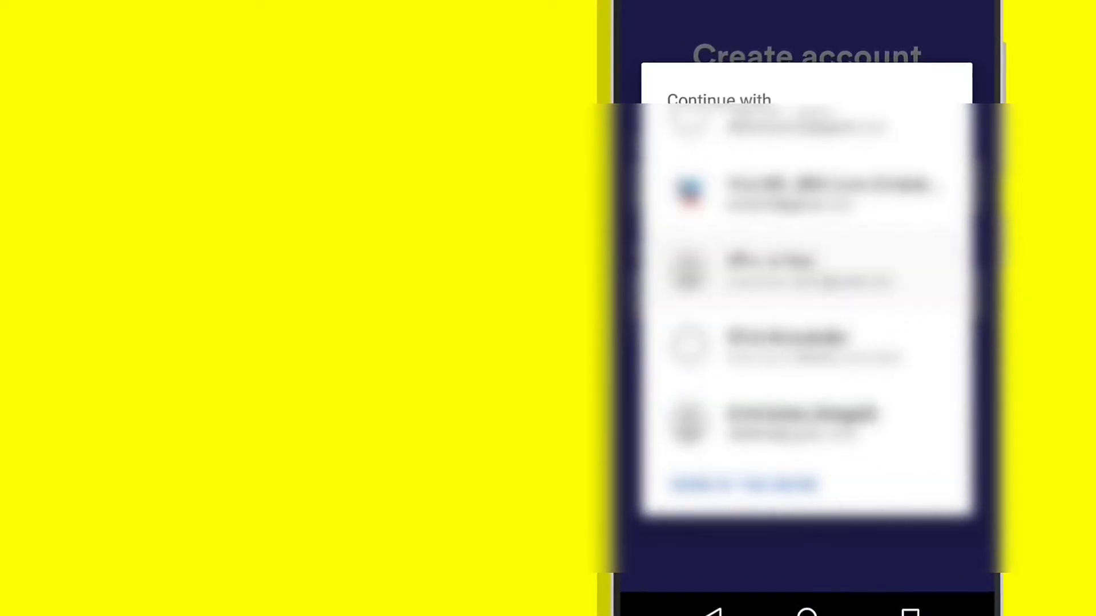